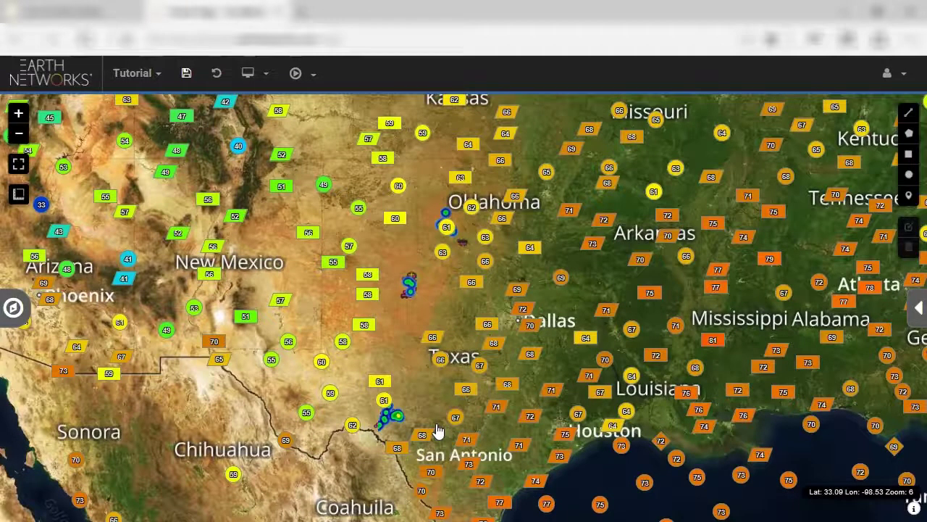
Rename the saved 'Edit Me' map view to 'New York'.
{"action": "left_click", "coordinate": [151, 88]}
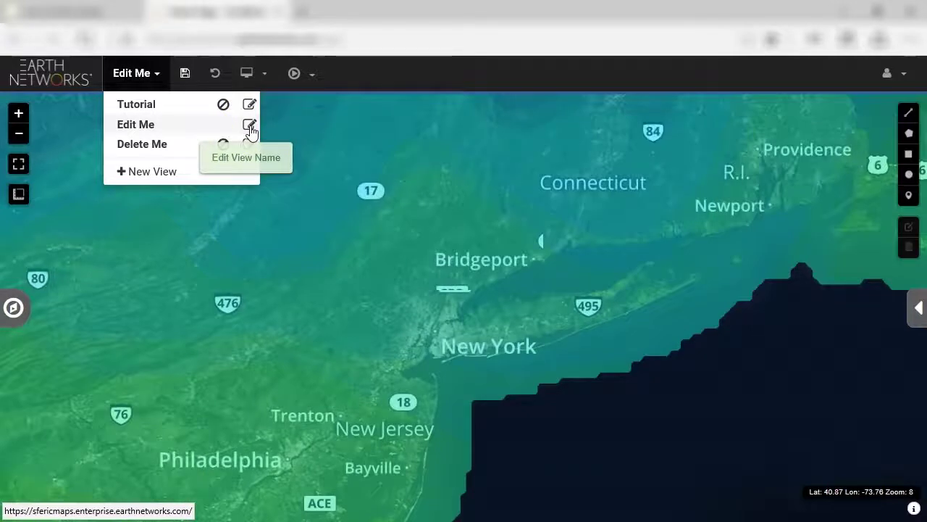
{"action": "left_click", "coordinate": [249, 126]}
{"action": "left_click", "coordinate": [190, 132]}
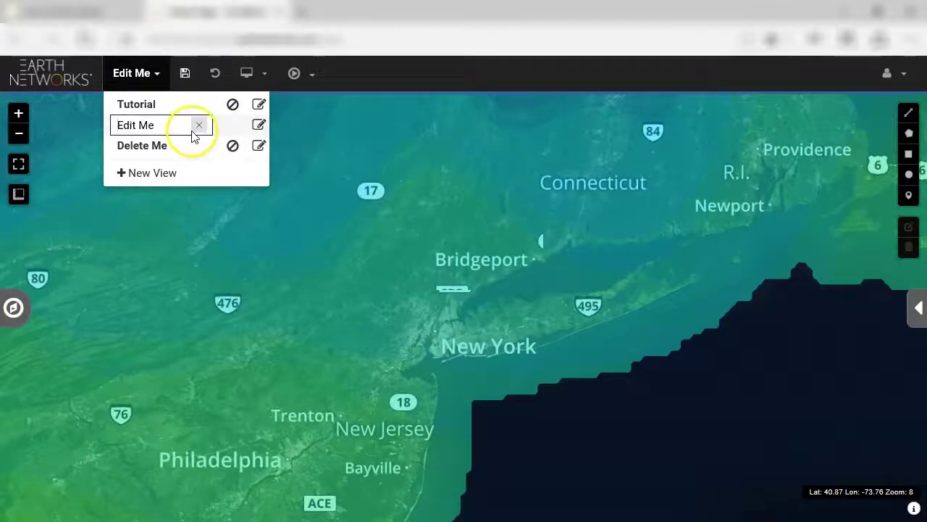
{"action": "left_click", "coordinate": [200, 125]}
{"action": "type", "text": "New York"}
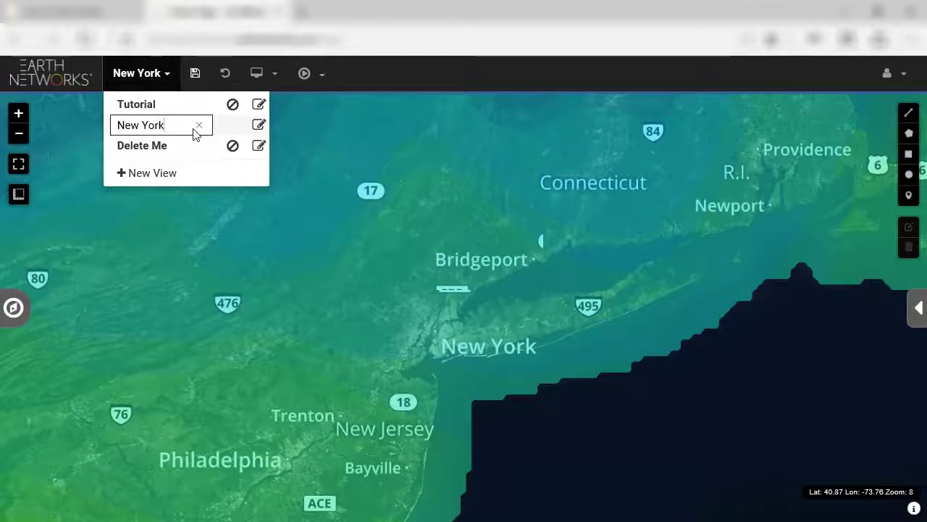
{"action": "left_click", "coordinate": [187, 131]}
{"action": "left_click", "coordinate": [191, 146]}
Switch back to the Tutorial view and delete the 'Delete Me' view.
{"action": "left_click", "coordinate": [170, 87]}
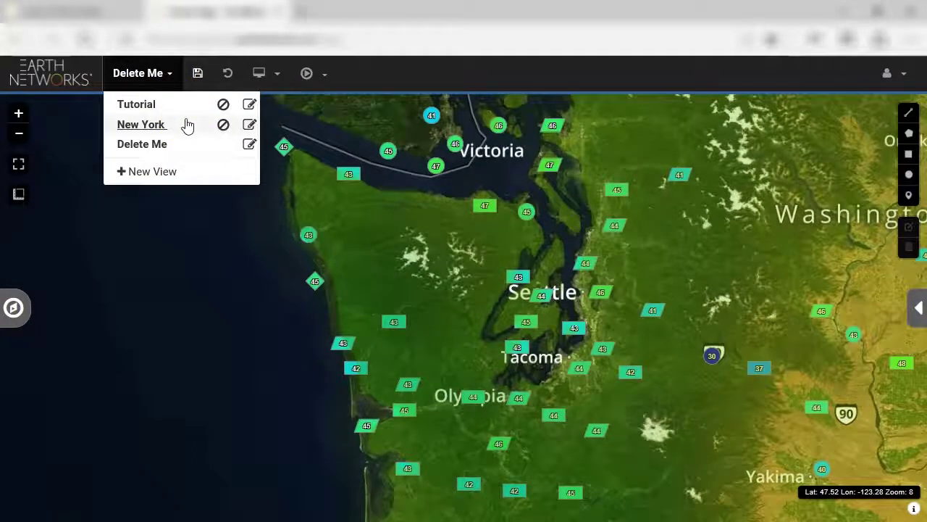
{"action": "left_click", "coordinate": [226, 148]}
{"action": "left_click", "coordinate": [185, 107]}
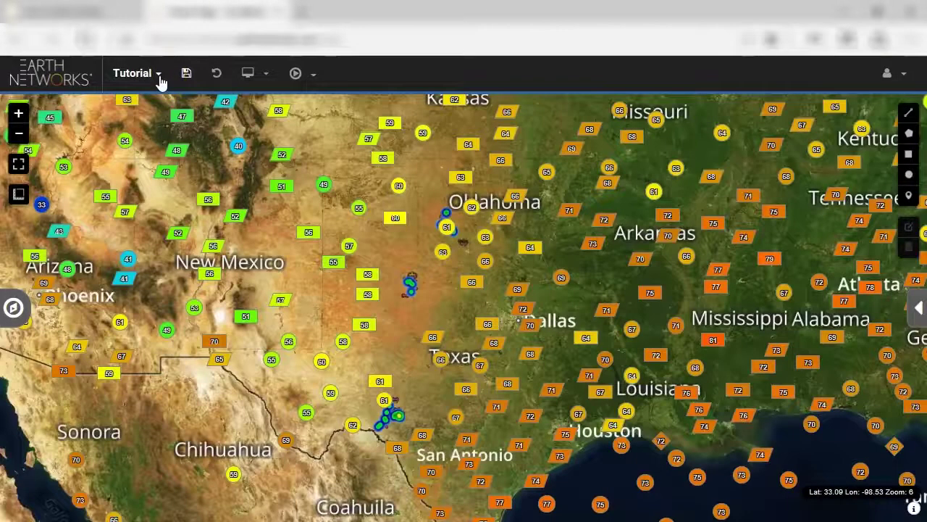
{"action": "left_click", "coordinate": [160, 76]}
{"action": "left_click", "coordinate": [221, 145]}
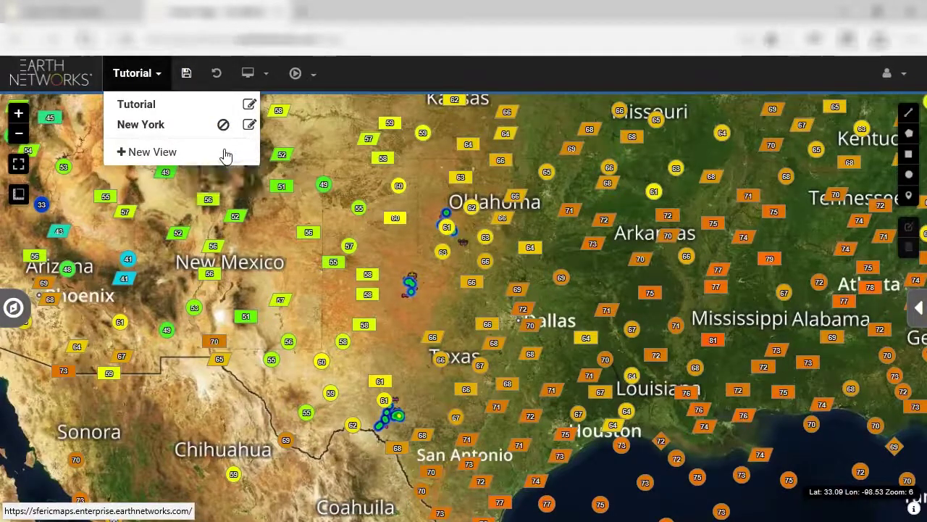
{"action": "left_click", "coordinate": [380, 86]}
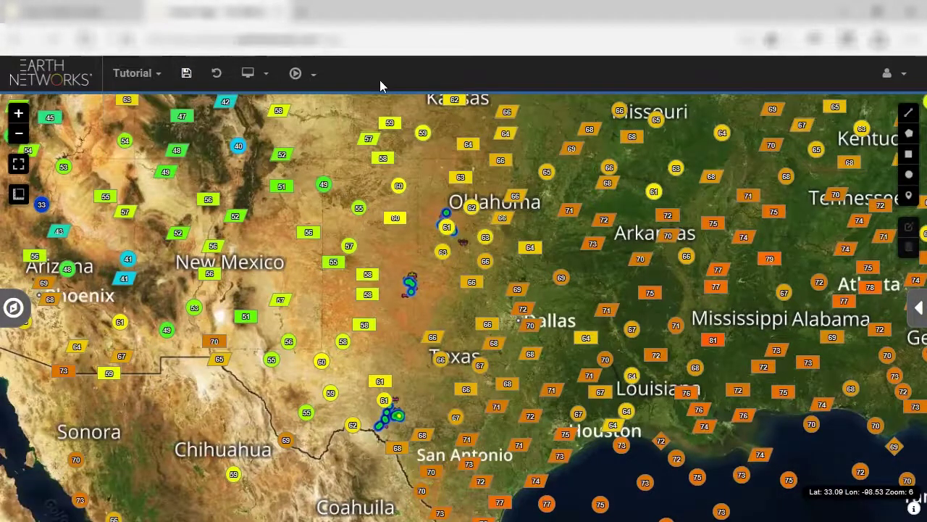
Save the Tutorial map view with the toolbar's Save View icon.
{"action": "left_click", "coordinate": [267, 32]}
{"action": "left_click", "coordinate": [202, 83]}
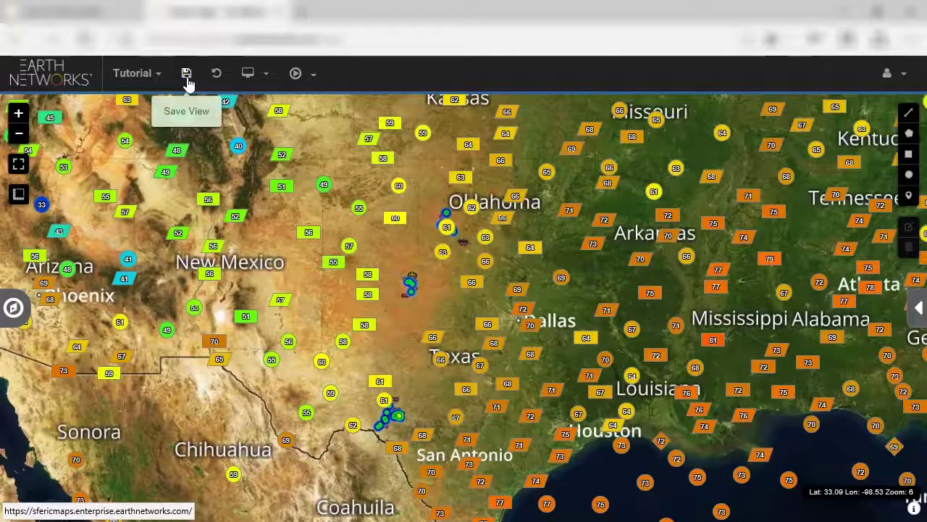
{"action": "left_click", "coordinate": [186, 81]}
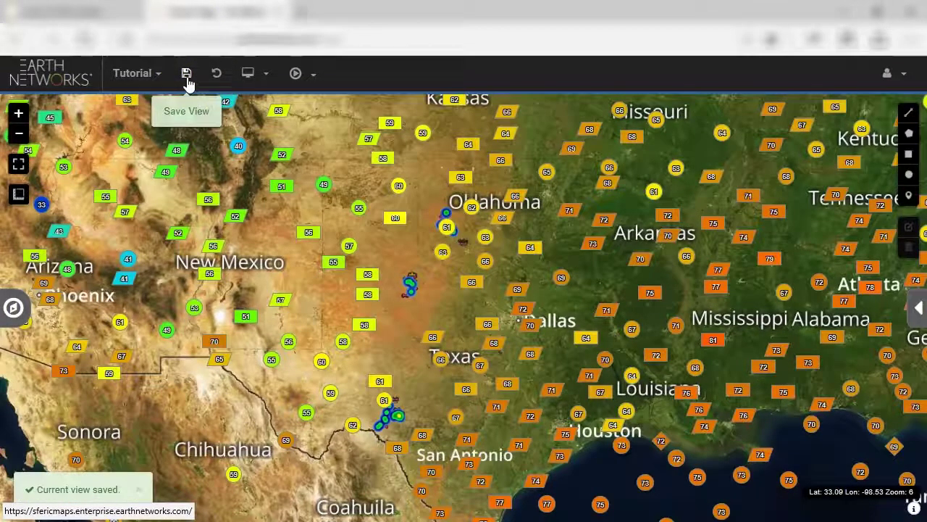
{"action": "left_click", "coordinate": [217, 77]}
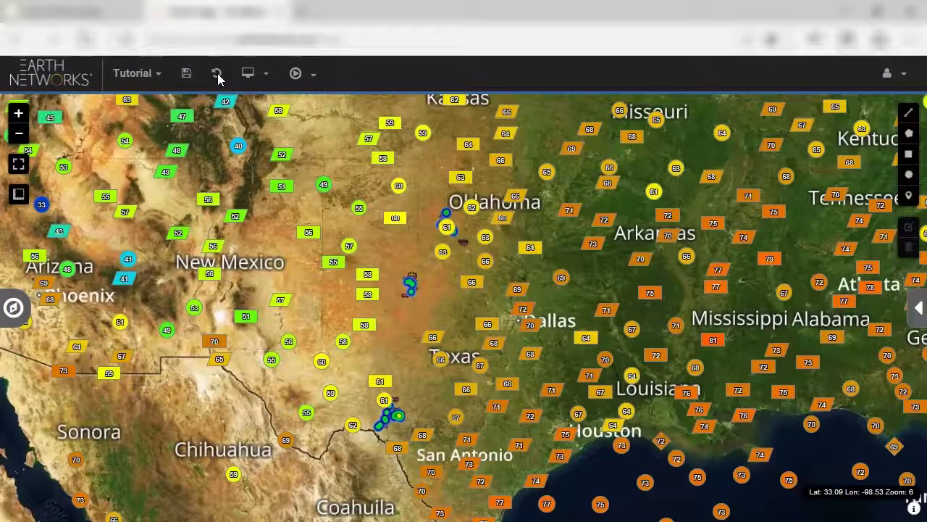
{"action": "left_click", "coordinate": [248, 75]}
Start a new broadcast of the map, copy its share link, then cancel the broadcast.
{"action": "left_click", "coordinate": [253, 78]}
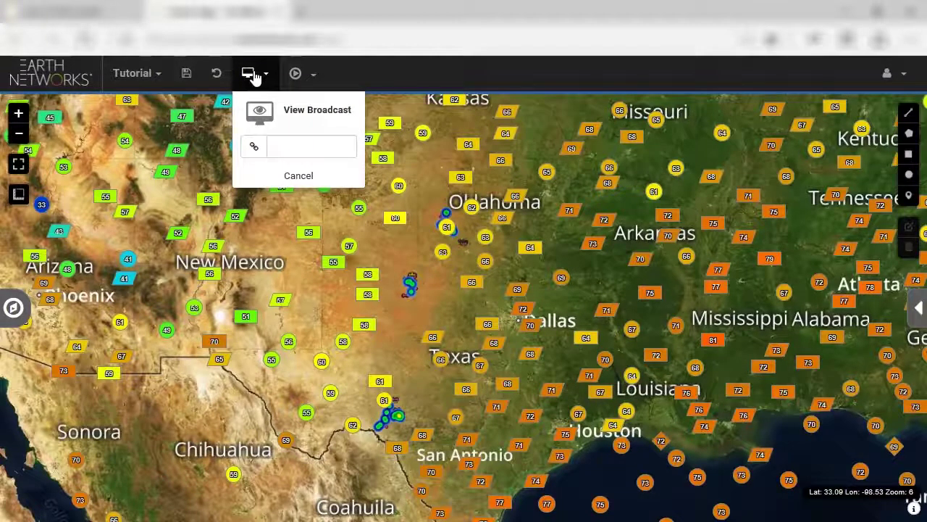
{"action": "left_click", "coordinate": [254, 78]}
{"action": "left_click", "coordinate": [273, 164]}
{"action": "left_click", "coordinate": [287, 176]}
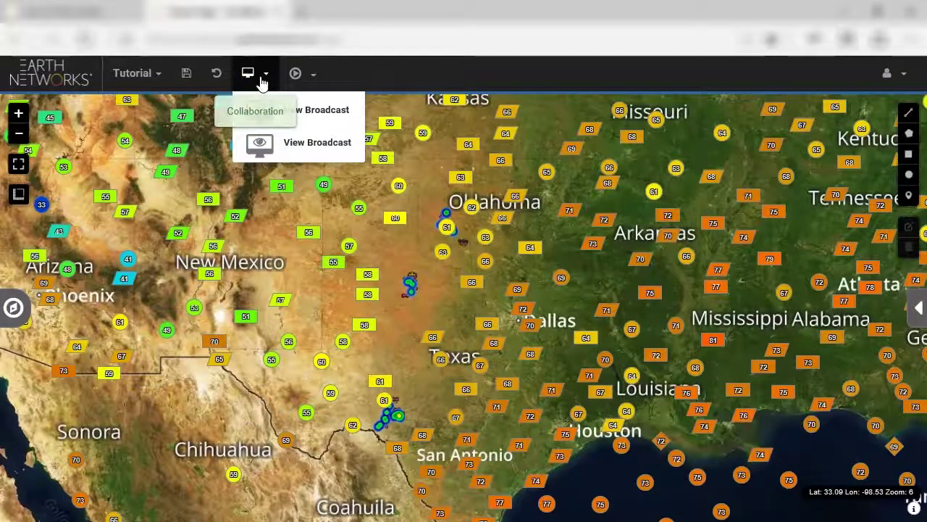
{"action": "left_click", "coordinate": [342, 113]}
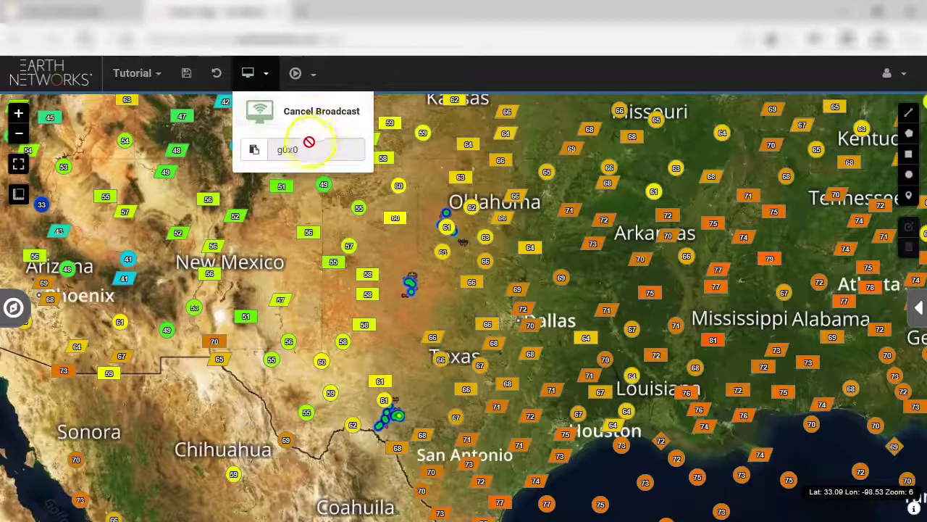
{"action": "left_click", "coordinate": [254, 150]}
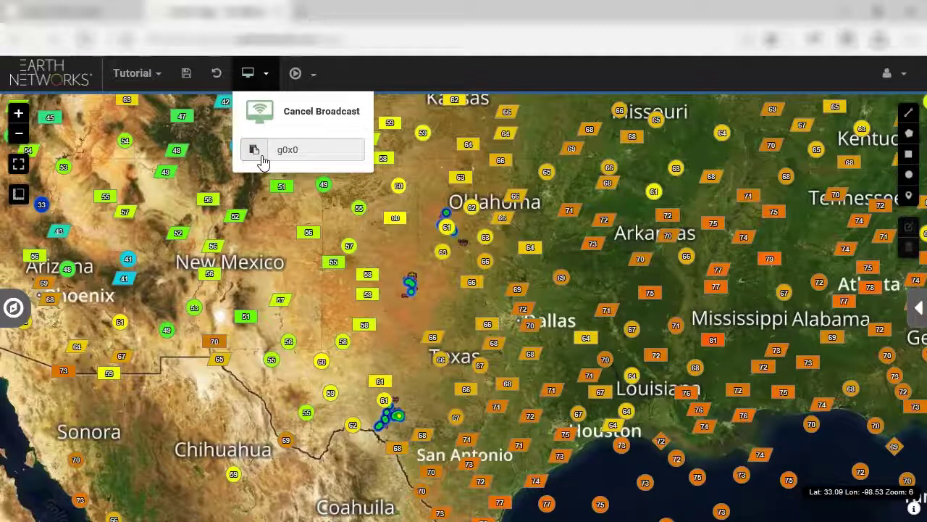
{"action": "left_click", "coordinate": [270, 113]}
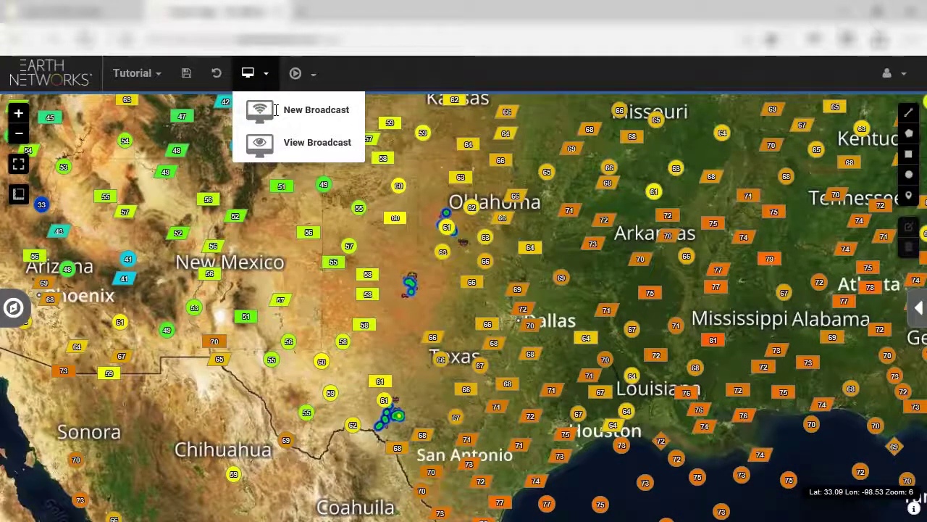
Check the View Broadcast panel, then close it to return to the Tutorial map.
{"action": "left_click", "coordinate": [287, 141]}
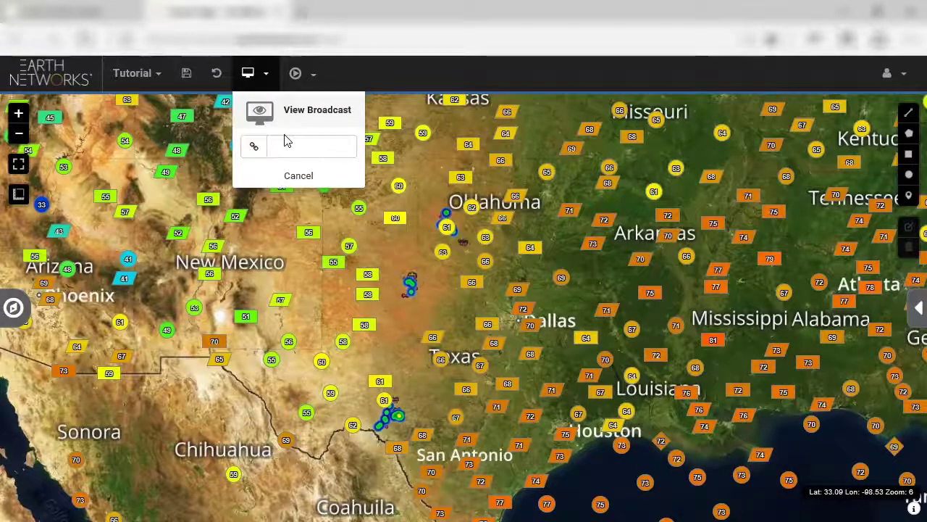
{"action": "left_click", "coordinate": [259, 151]}
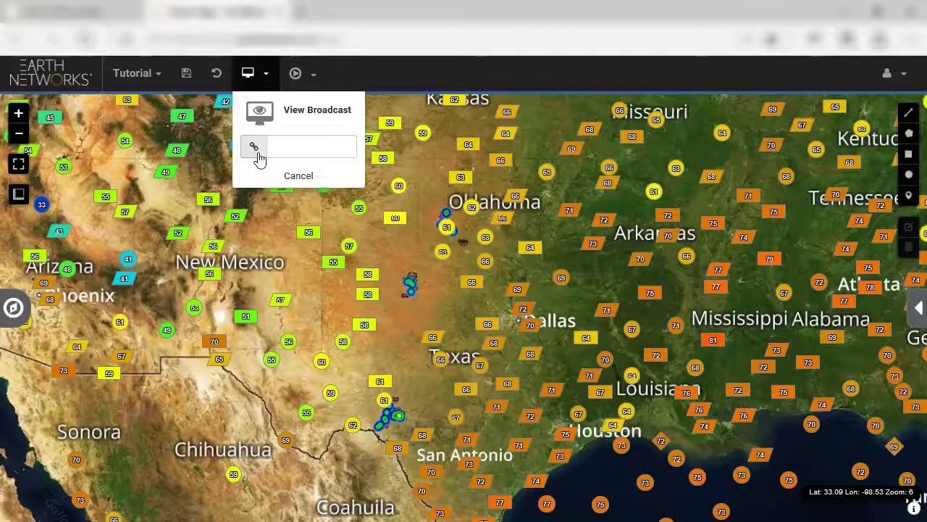
{"action": "left_click", "coordinate": [270, 75]}
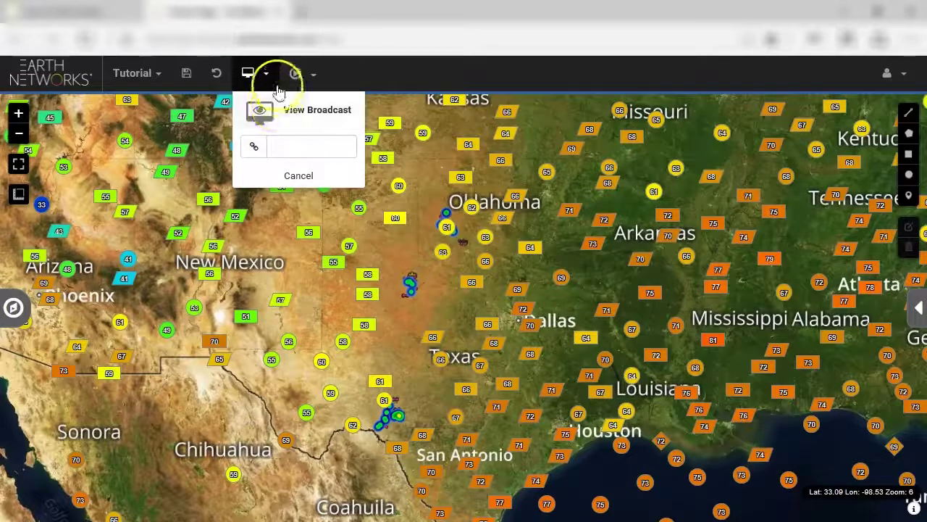
{"action": "left_click", "coordinate": [295, 75]}
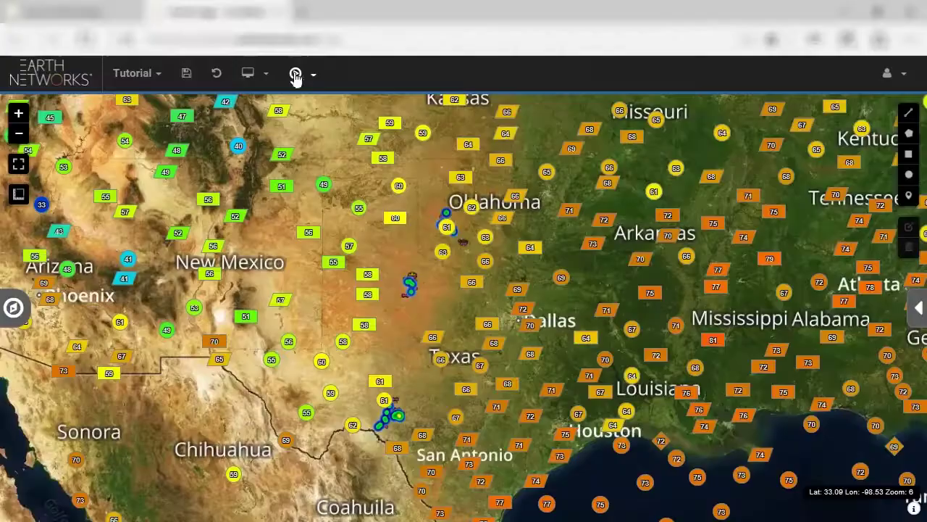
Include the Tutorial and New York views in Slideshow 1.
{"action": "left_click", "coordinate": [295, 75]}
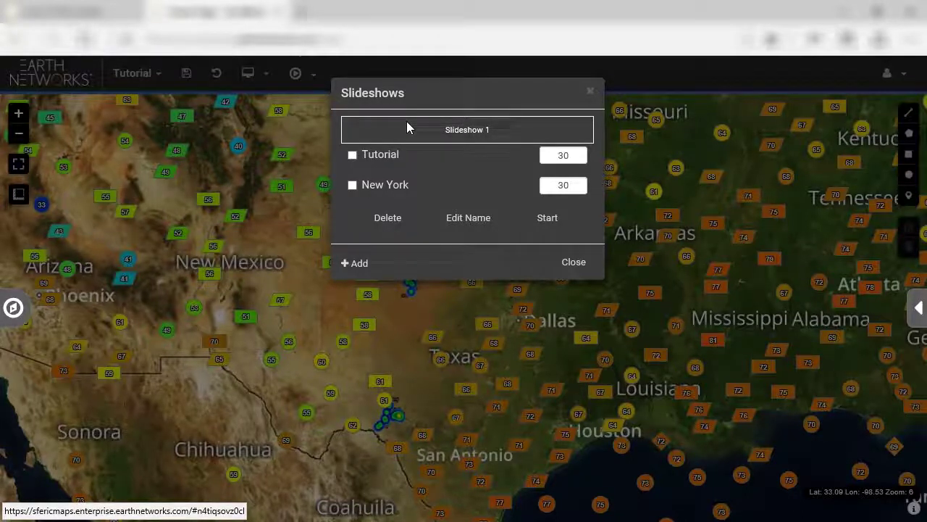
{"action": "left_click", "coordinate": [397, 153]}
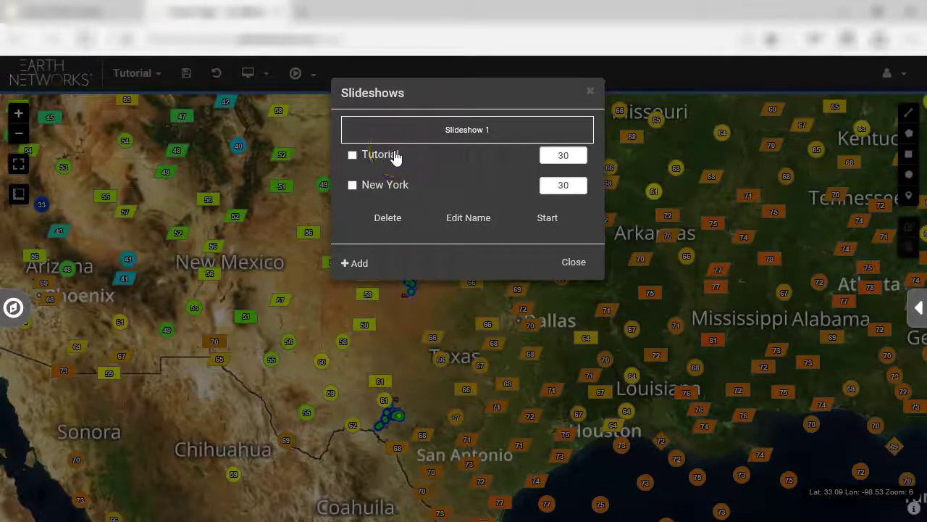
{"action": "left_click", "coordinate": [399, 187]}
{"action": "left_click", "coordinate": [344, 160]}
{"action": "left_click", "coordinate": [348, 184]}
{"action": "left_click", "coordinate": [351, 157]}
{"action": "left_click", "coordinate": [352, 184]}
{"action": "left_click", "coordinate": [353, 187]}
Set the Tutorial and New York view durations to 5 and select Slideshow 1's name.
{"action": "double_click", "coordinate": [569, 155]}
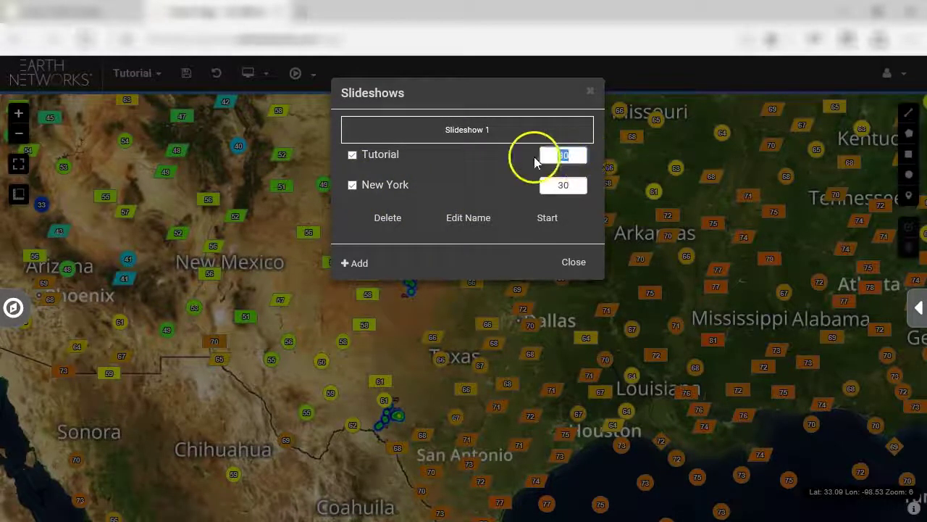
{"action": "type", "text": "5"}
{"action": "double_click", "coordinate": [571, 182]}
{"action": "type", "text": "15"}
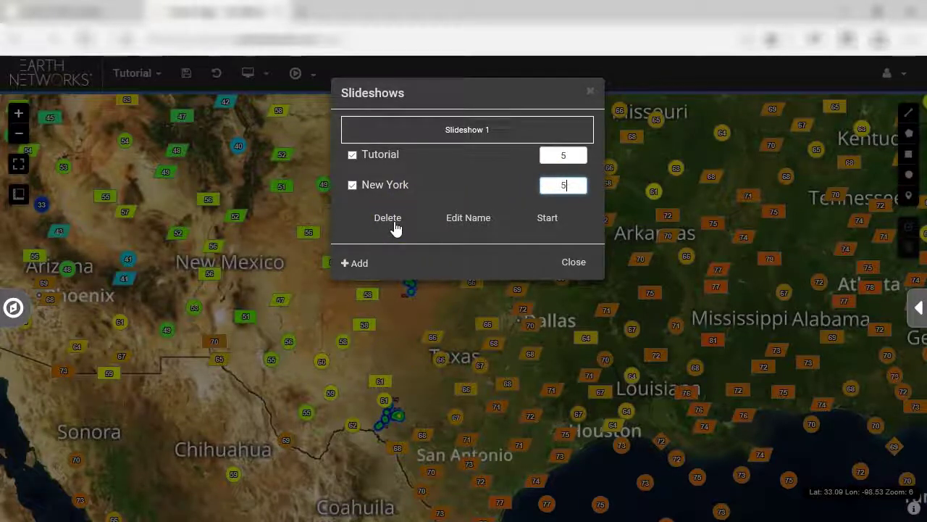
{"action": "left_click", "coordinate": [443, 213]}
{"action": "left_click_drag", "start_coordinate": [424, 124], "coordinate": [322, 116]}
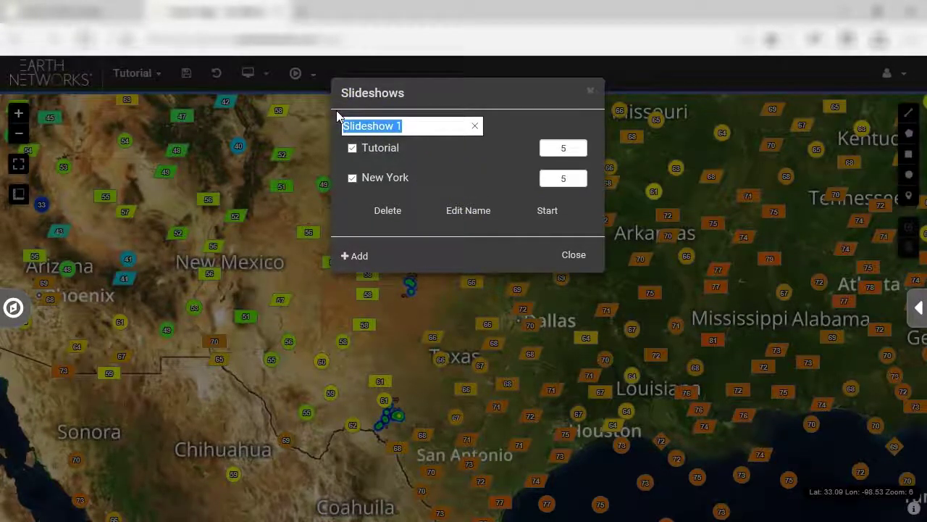
Rename the slideshow to 'Tutorial Slideshow' and start it playing.
{"action": "type", "text": "Tutorial Slideshow"}
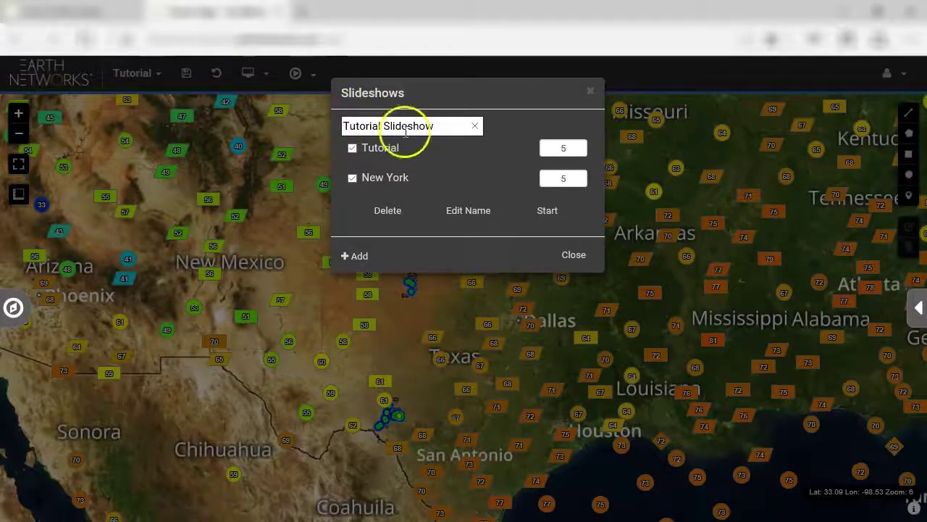
{"action": "left_click", "coordinate": [547, 214]}
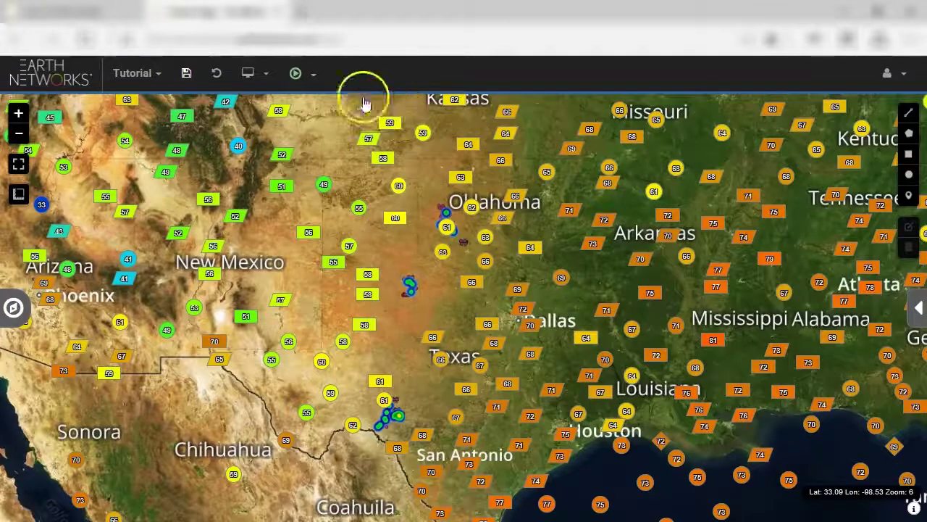
Create Slideshow 2 in the Slideshows list, then close the list.
{"action": "left_click", "coordinate": [312, 75]}
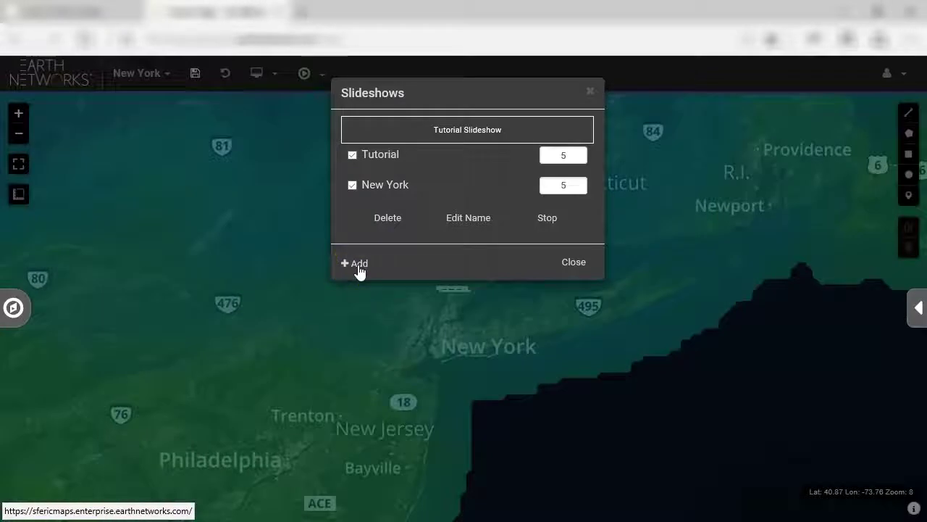
{"action": "left_click", "coordinate": [356, 263]}
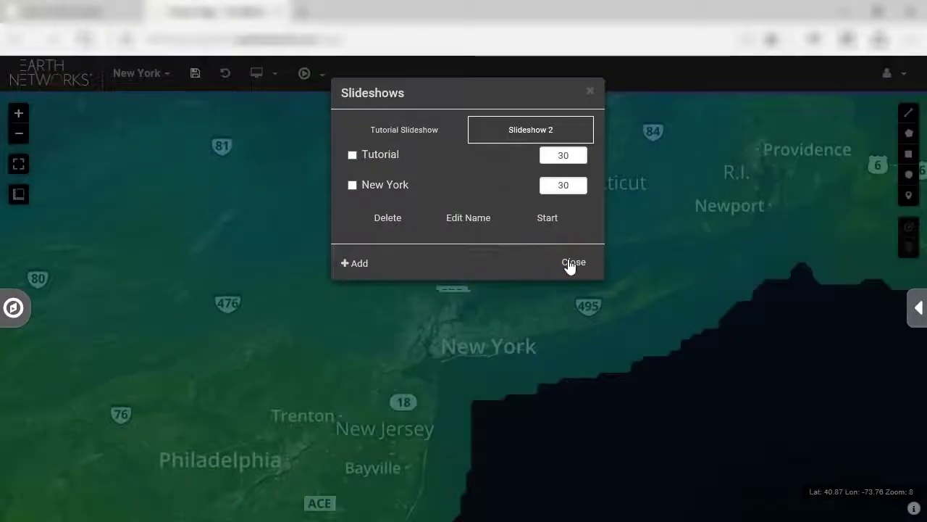
{"action": "left_click", "coordinate": [571, 265]}
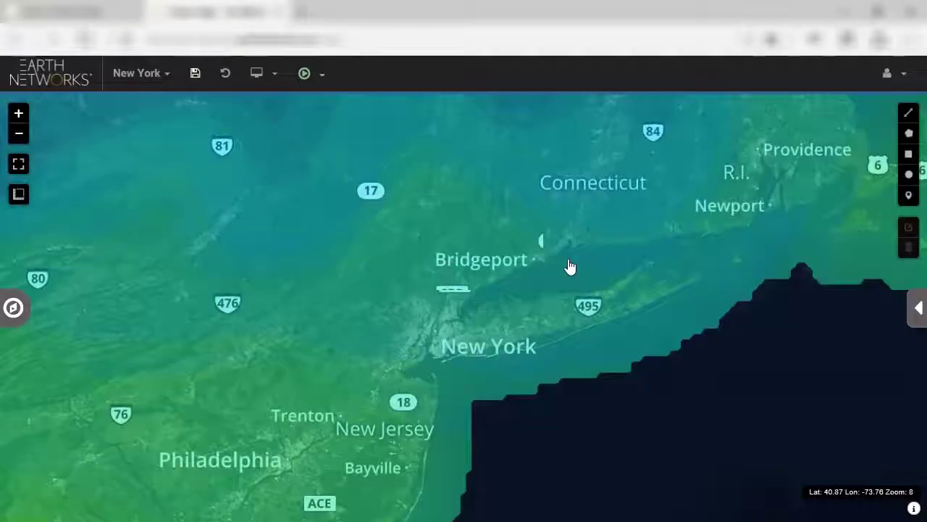